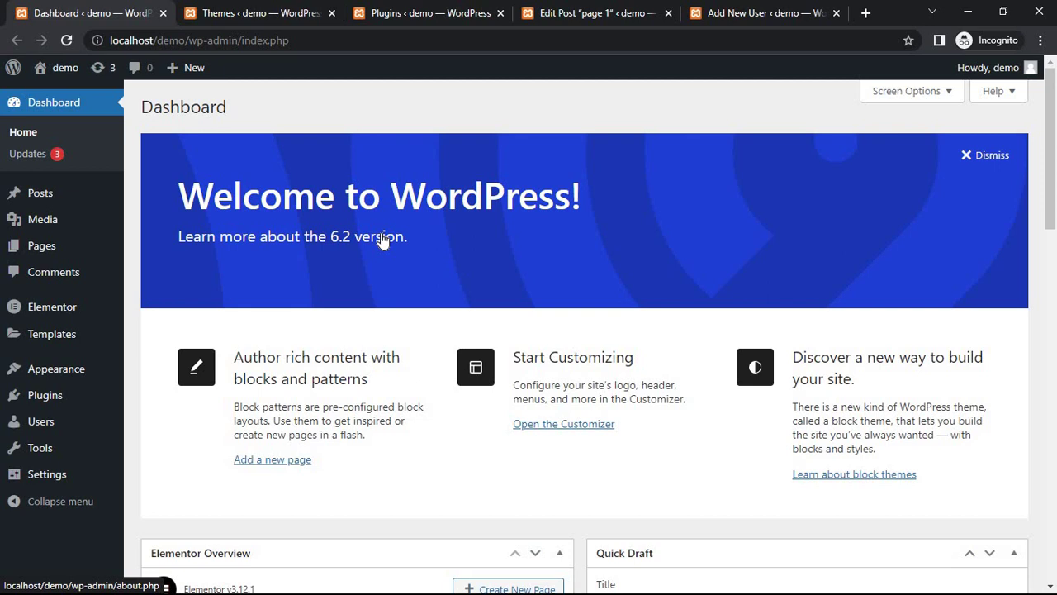
Step: Switch to the installed Themes page and confirm OceanWP is the active theme
click(380, 238)
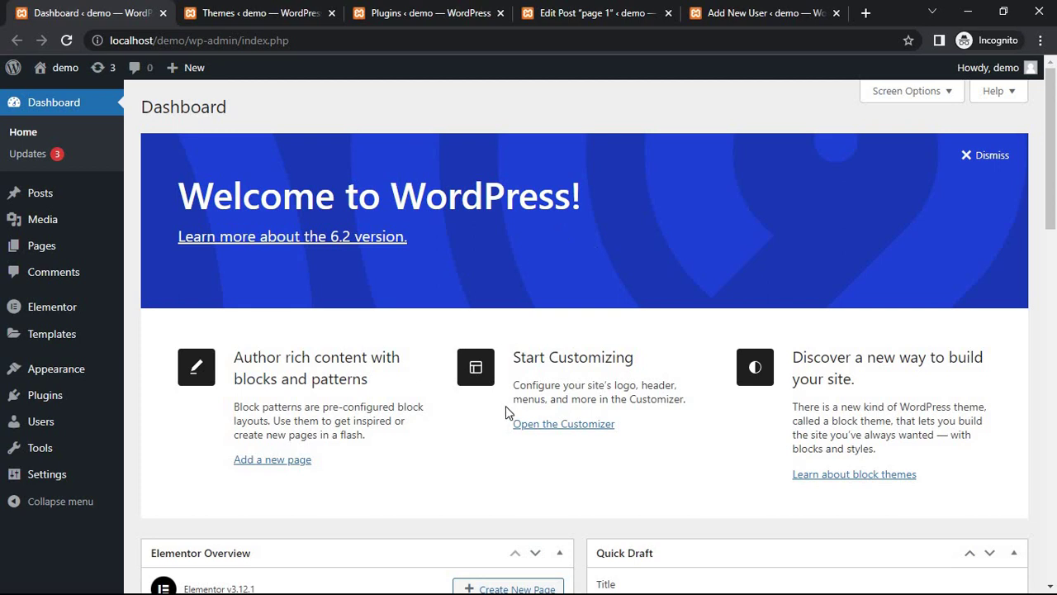
click(306, 7)
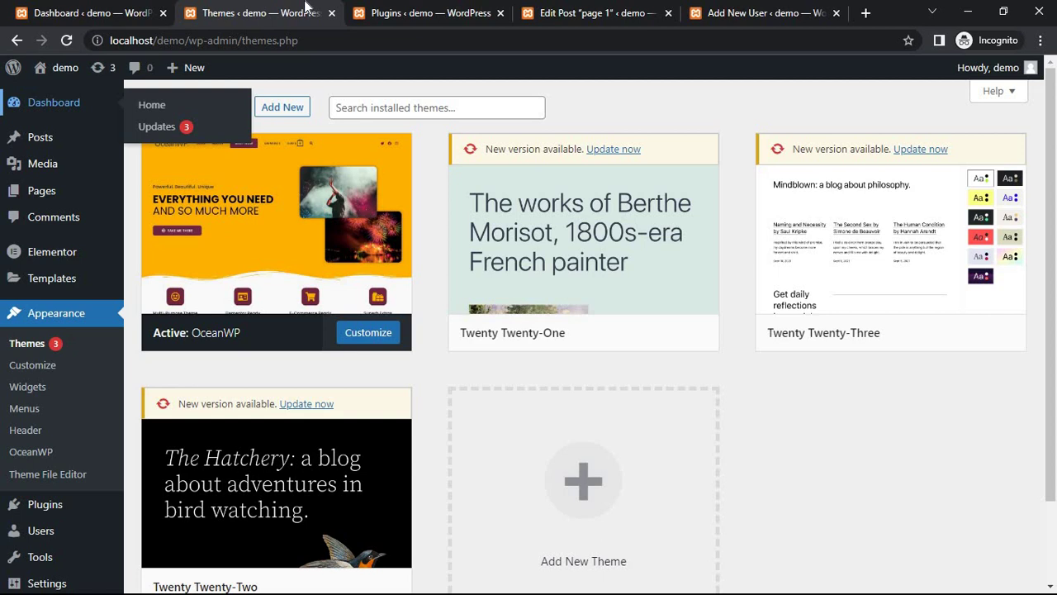
Step: Switch to the Installed Plugins page, which lists only Elementor
click(422, 5)
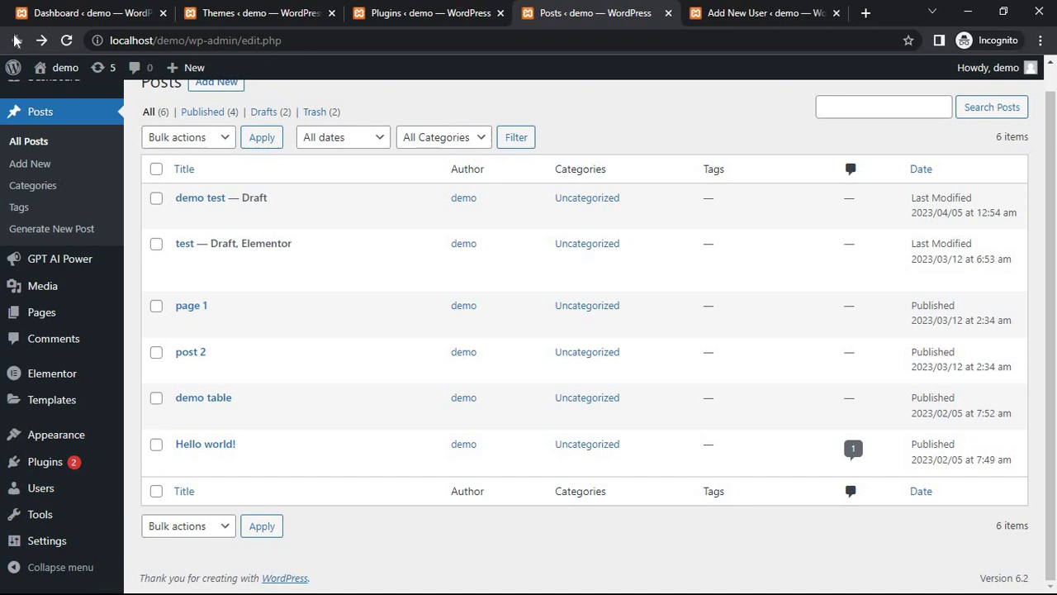
Step: Expand the posts list's Screen Options to review its five columns and 20 items per page
scroll(958, 228, up, 1)
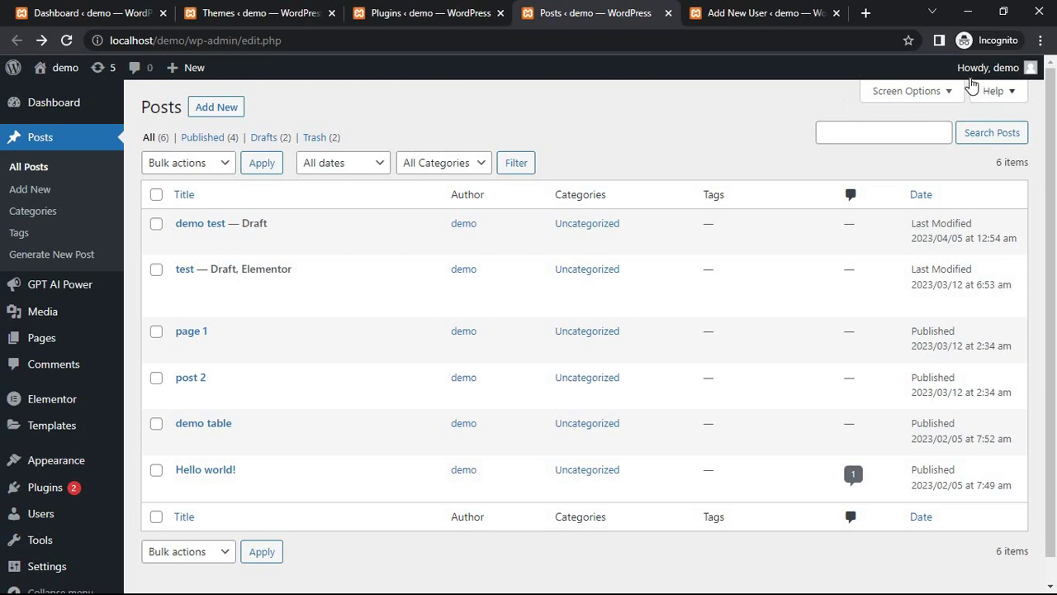
click(936, 97)
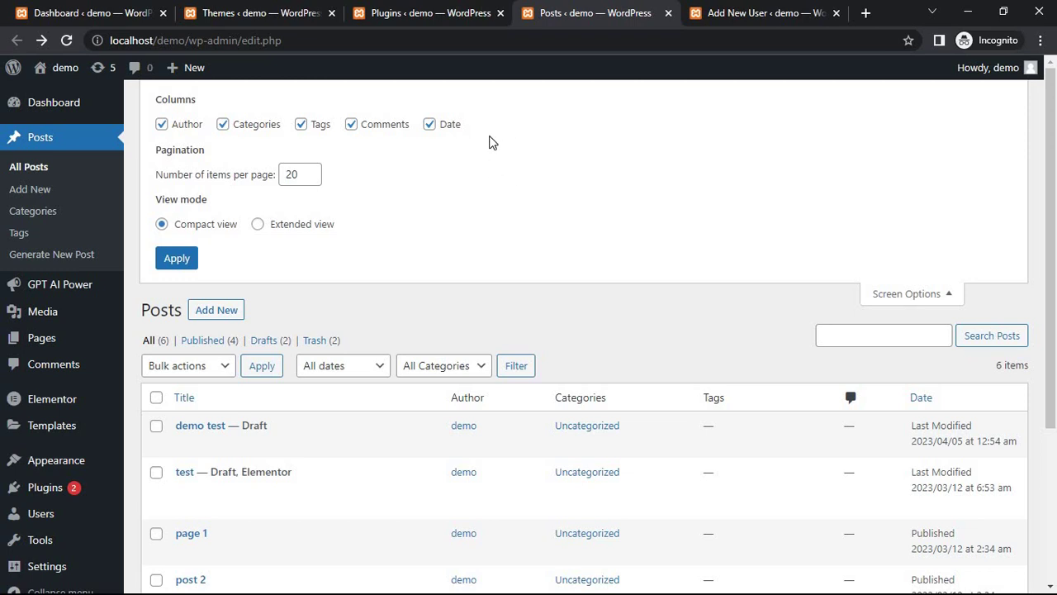
Step: Switch to the Add New User form and check its default Subscriber role
click(751, 12)
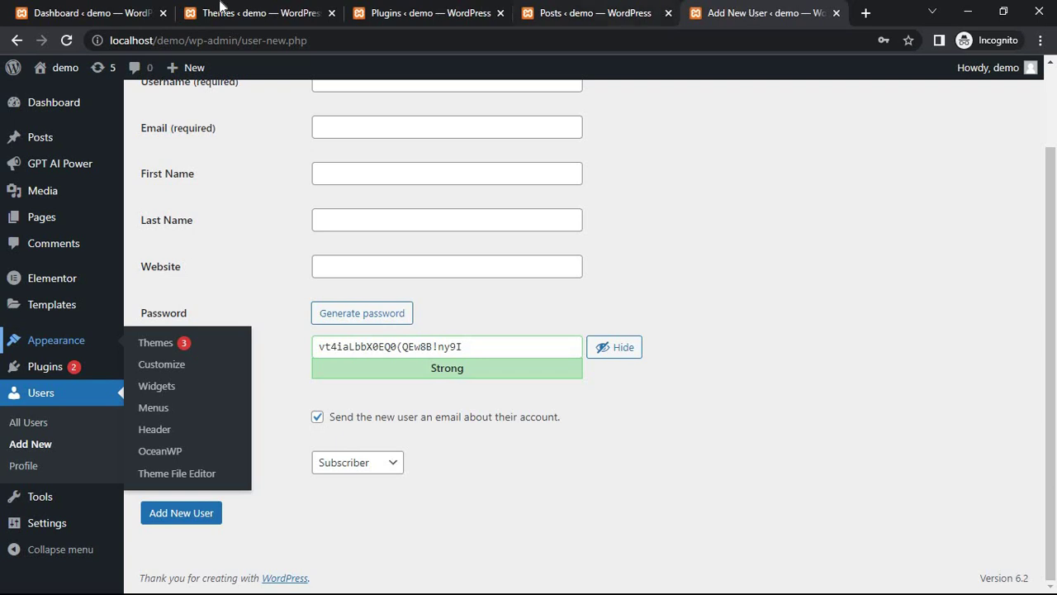
Step: Revisit the Themes, Plugins, Posts and Add New User pages, ending on the posts list
click(248, 13)
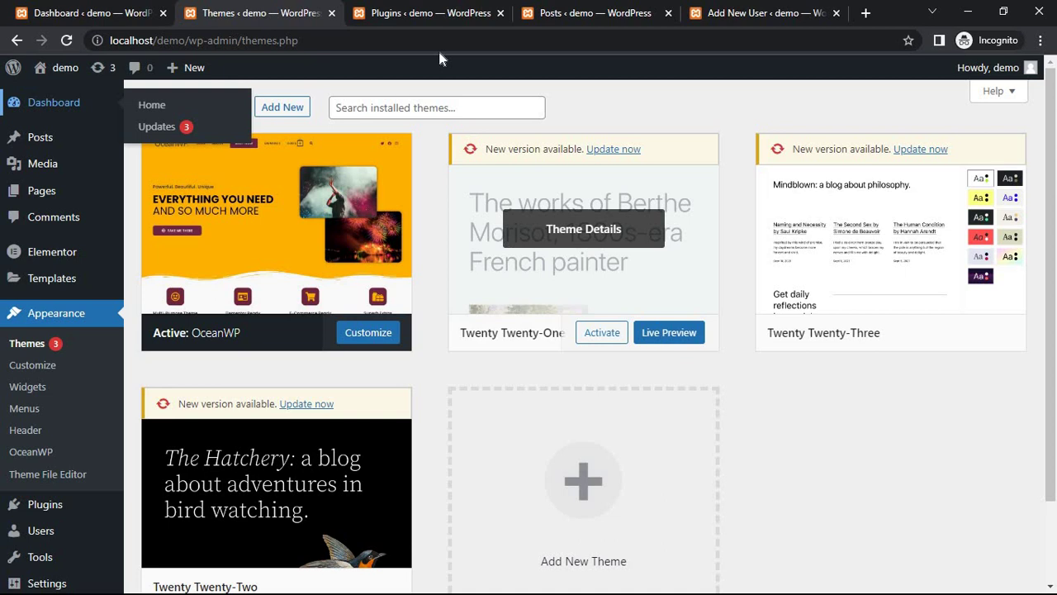
click(440, 14)
click(605, 17)
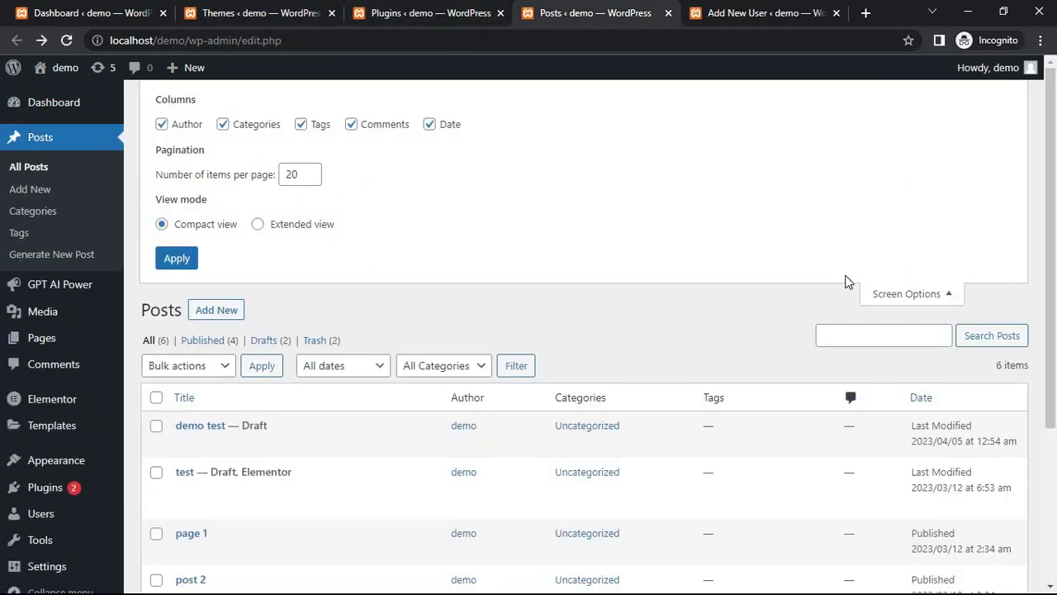
click(771, 6)
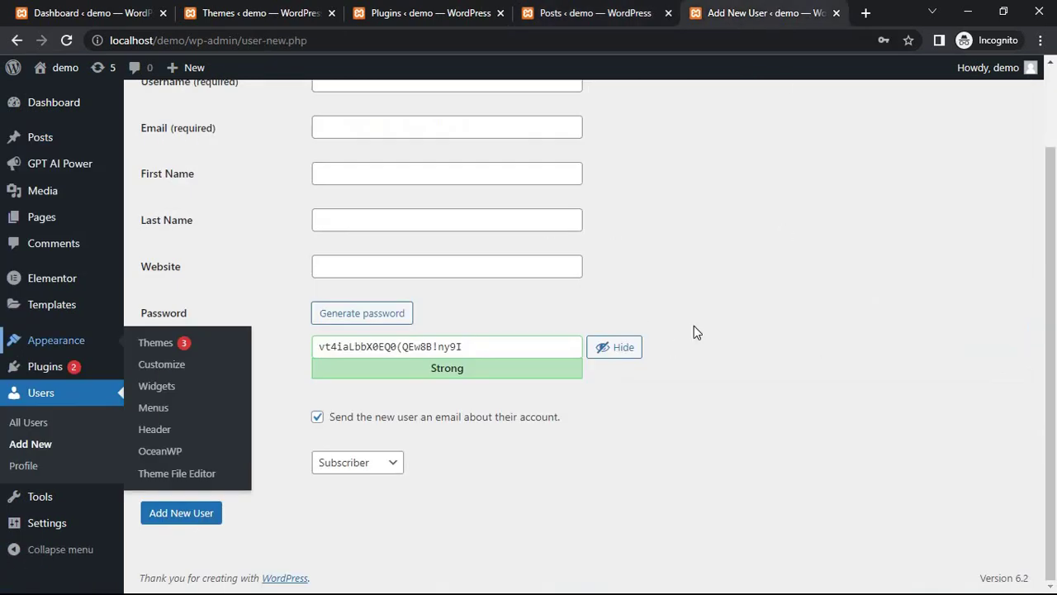
click(431, 13)
click(595, 13)
scroll(262, 377, down, 2)
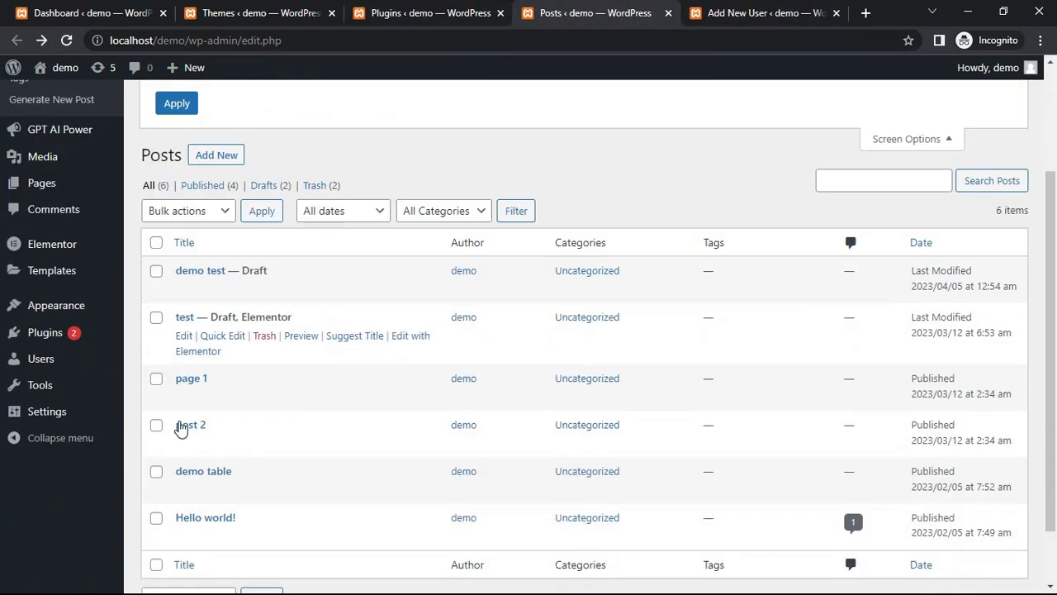
Step: Open the post 'page 1' in the block editor and scroll its Options menu toward Preferences
click(183, 400)
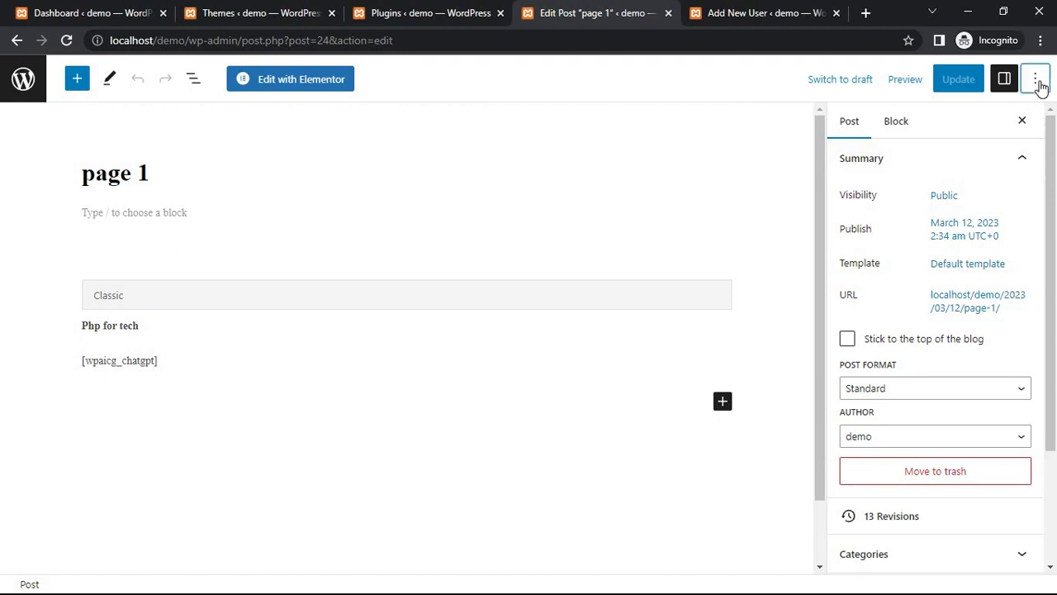
click(1035, 79)
scroll(921, 307, down, 1)
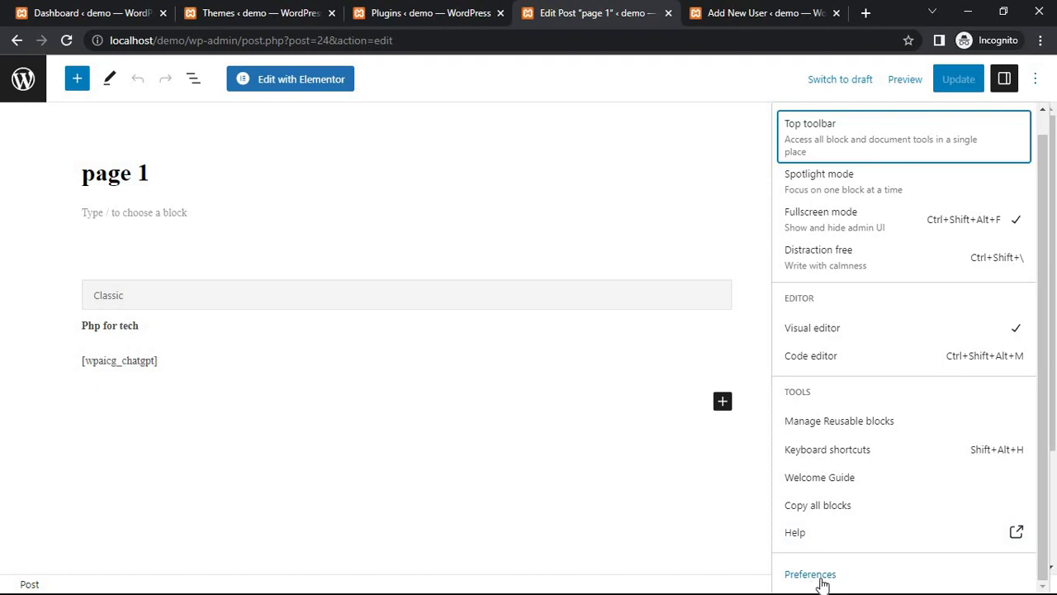